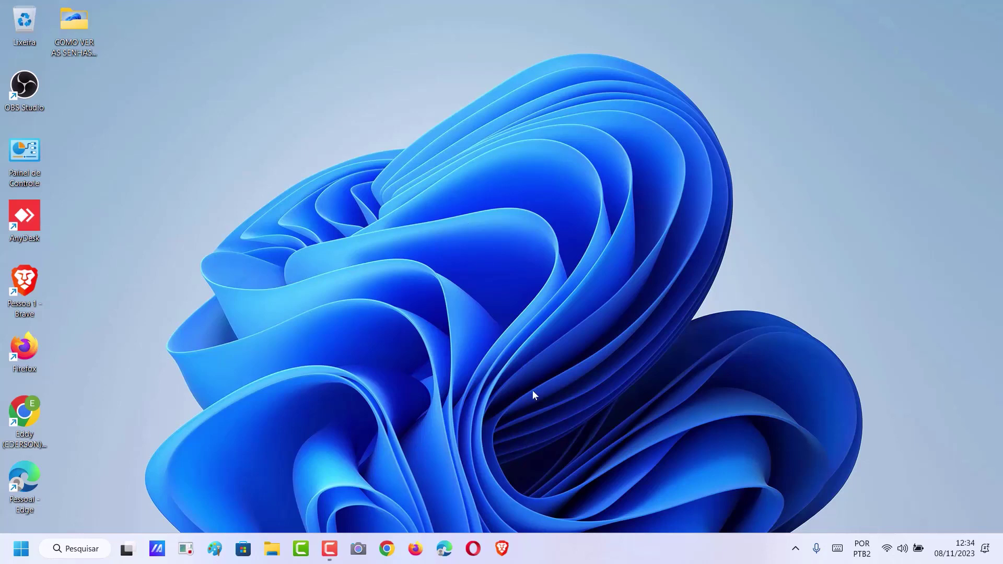
Bring up Brave, open a new tab and close the Gerenciador de senhas tab
{"action": "left_click", "coordinate": [502, 549]}
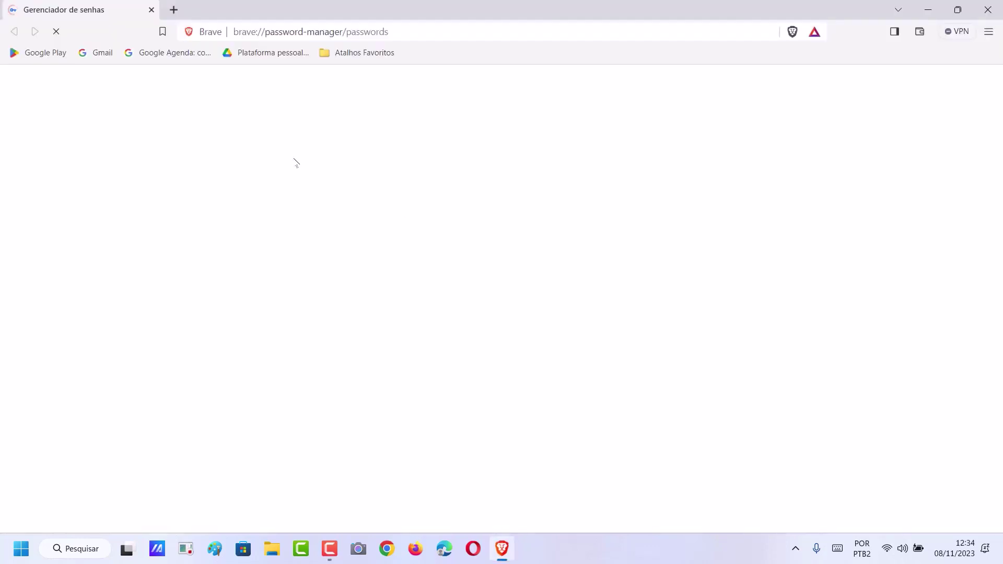
{"action": "left_click", "coordinate": [174, 9]}
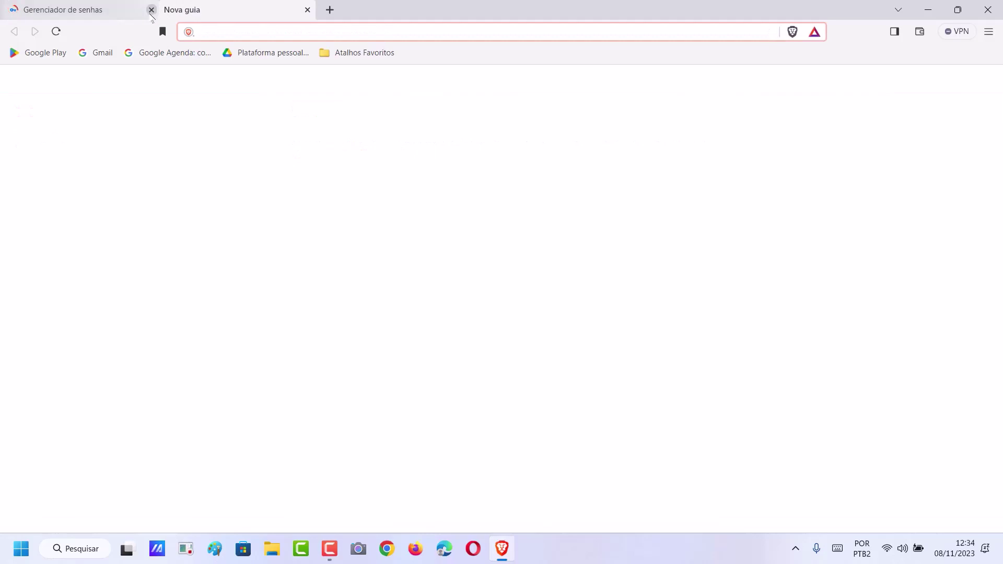
{"action": "left_click", "coordinate": [152, 10]}
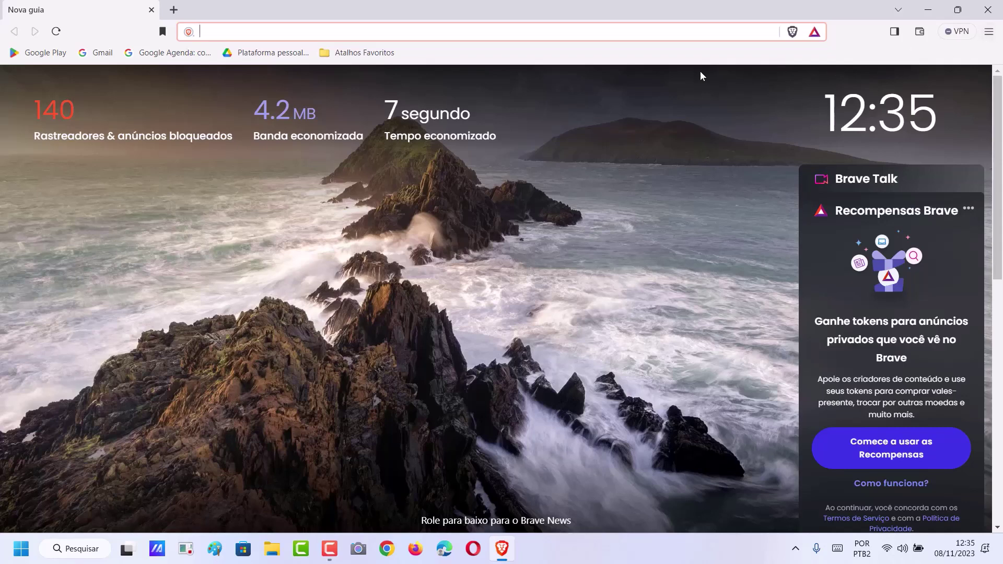
Open Brave's Configurações page from the main menu
{"action": "left_click", "coordinate": [988, 32]}
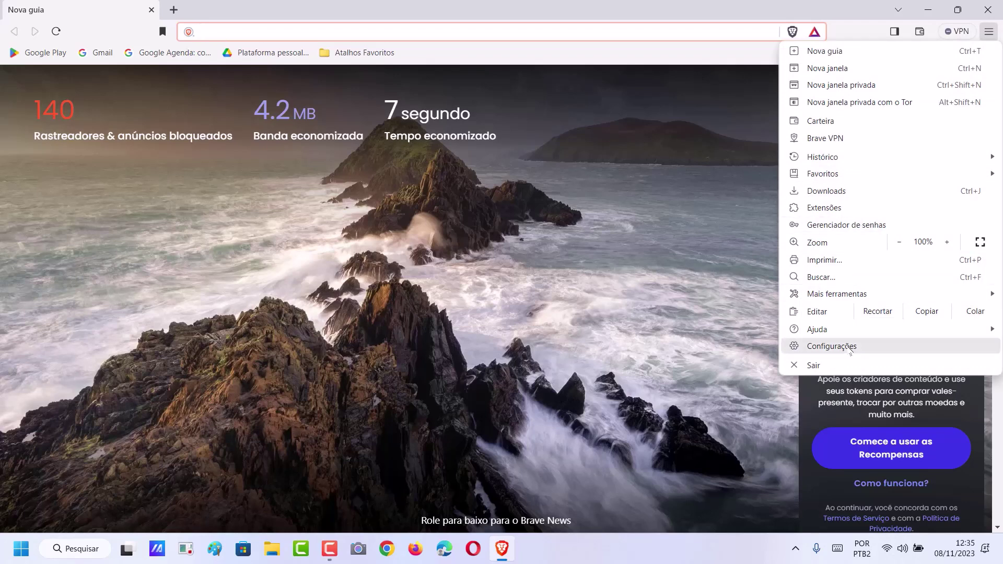
{"action": "left_click", "coordinate": [847, 348]}
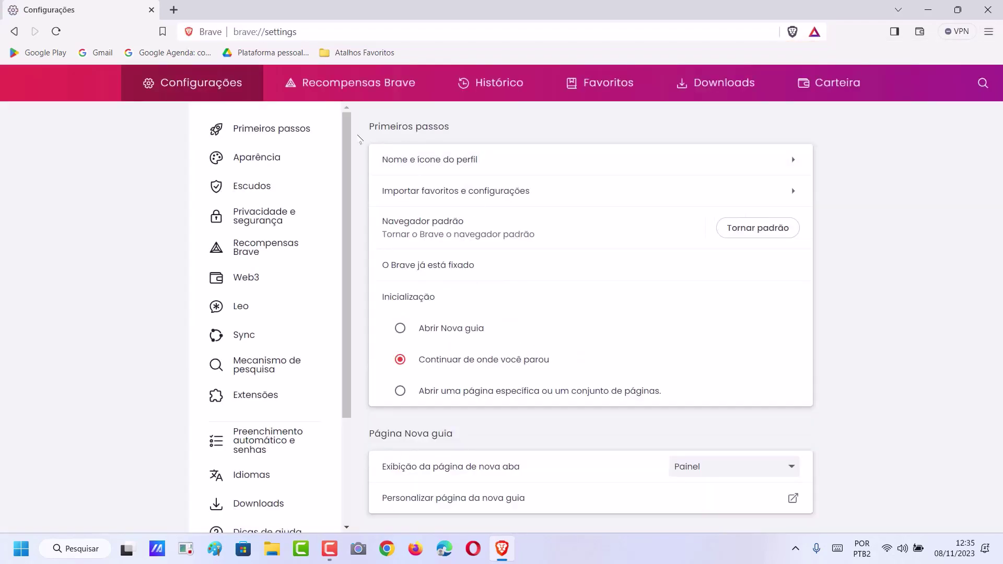
{"action": "scroll", "coordinate": [330, 320], "scroll_direction": "down", "scroll_amount": 3}
{"action": "scroll", "coordinate": [330, 320], "scroll_direction": "up", "scroll_amount": 3}
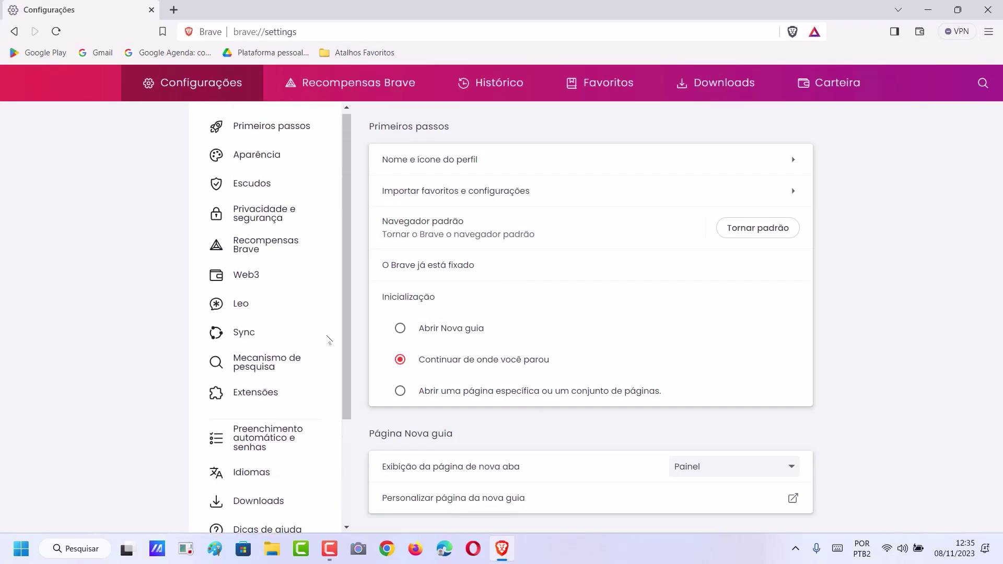
{"action": "scroll", "coordinate": [329, 324], "scroll_direction": "down", "scroll_amount": 3}
{"action": "scroll", "coordinate": [318, 336], "scroll_direction": "up", "scroll_amount": 3}
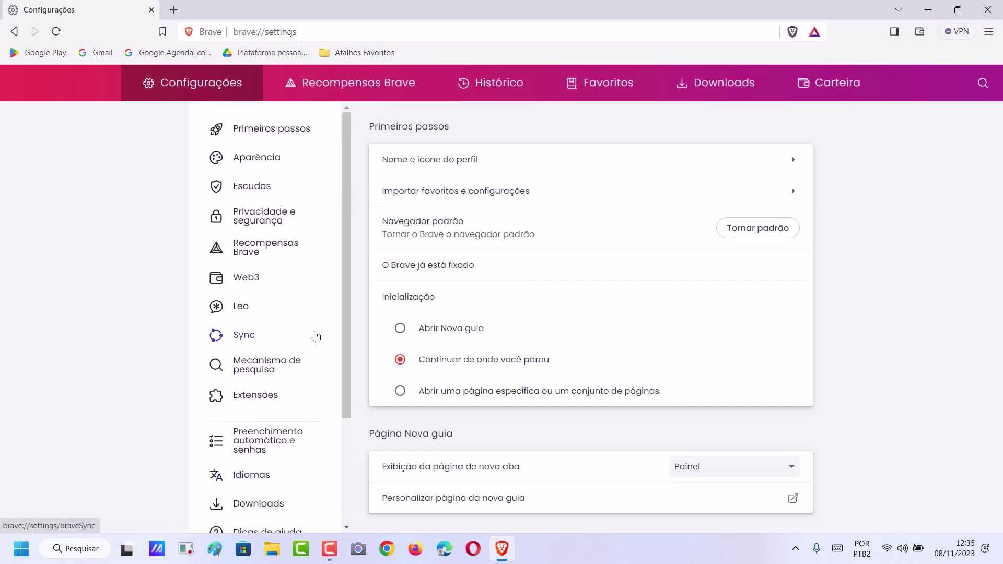
{"action": "scroll", "coordinate": [316, 336], "scroll_direction": "down", "scroll_amount": 1}
{"action": "scroll", "coordinate": [315, 333], "scroll_direction": "up", "scroll_amount": 1}
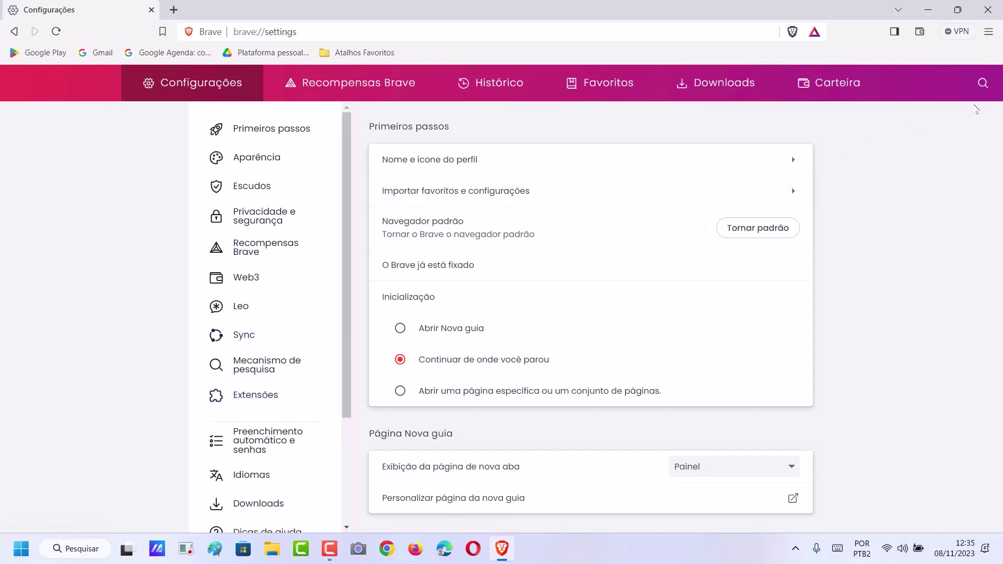
Search settings for 'SENHAS' and open Gerenciador de senhas
{"action": "left_click", "coordinate": [982, 86]}
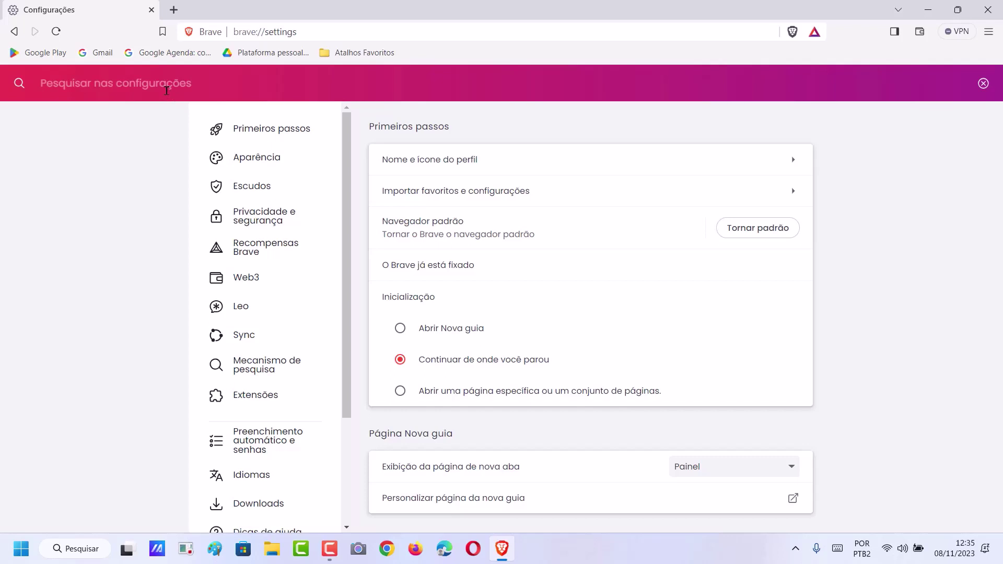
{"action": "type", "text": "SENHAS"}
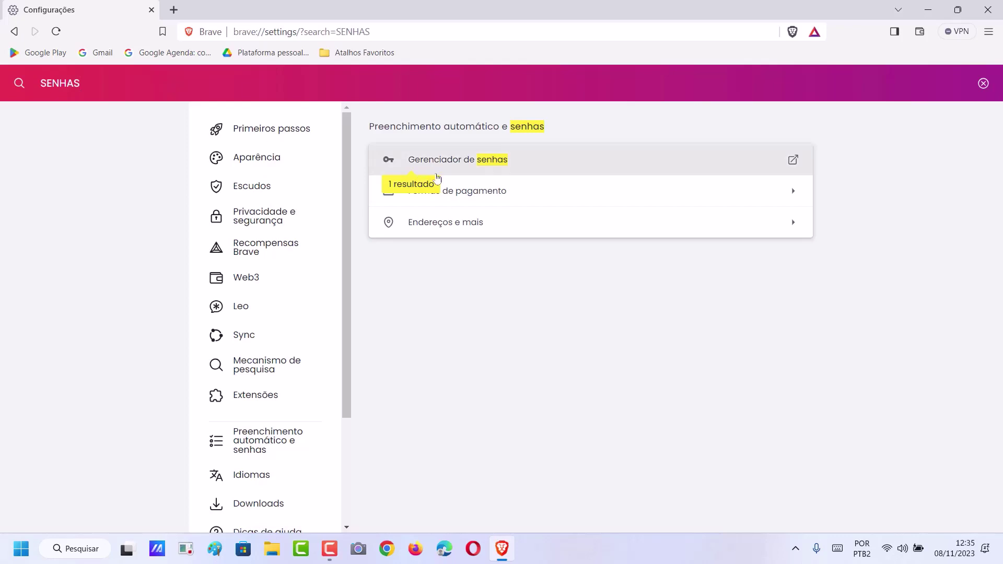
{"action": "left_click", "coordinate": [468, 164]}
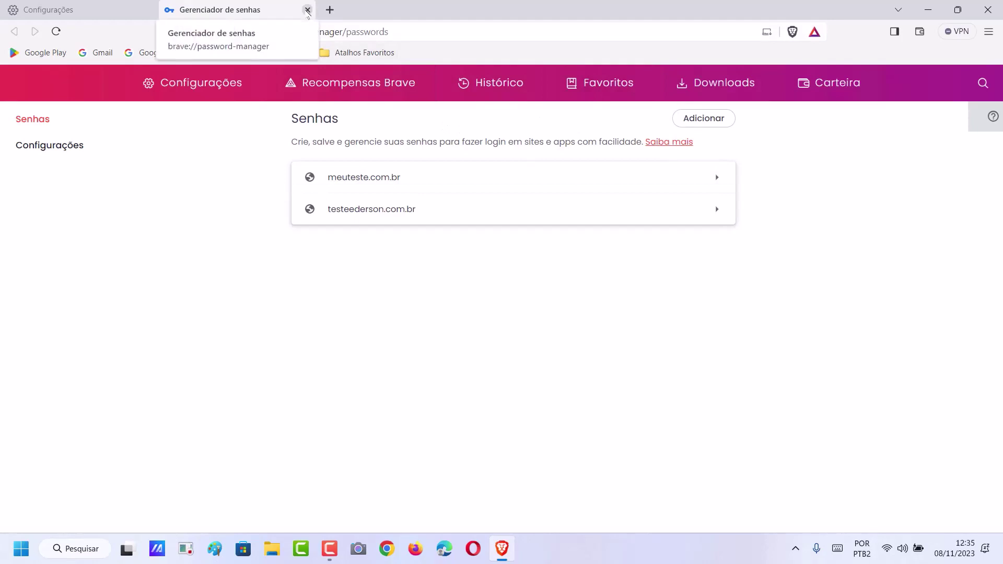
Close the password manager and settings tabs, leaving a fresh new tab
{"action": "left_click", "coordinate": [308, 10]}
{"action": "left_click", "coordinate": [173, 10]}
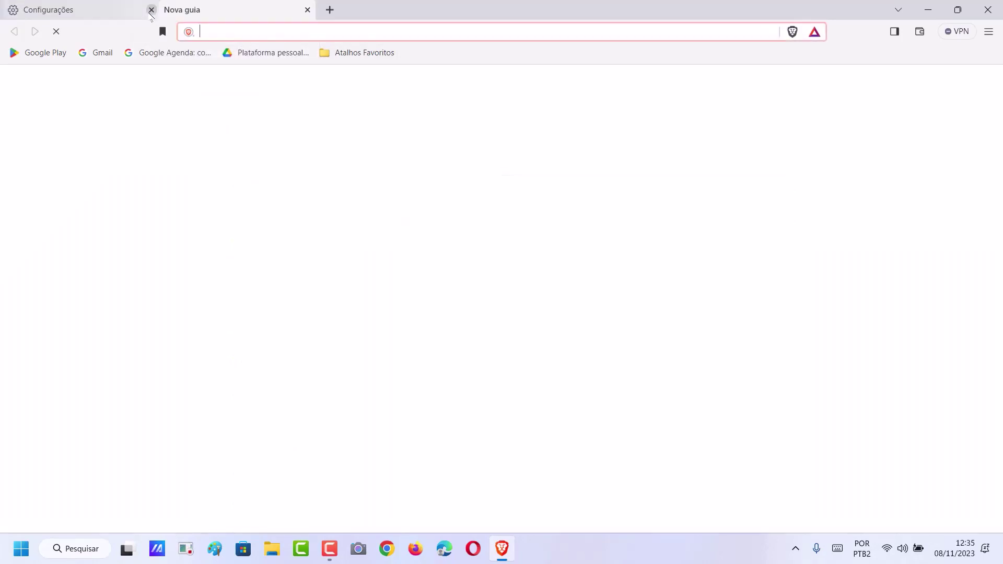
{"action": "left_click", "coordinate": [151, 10]}
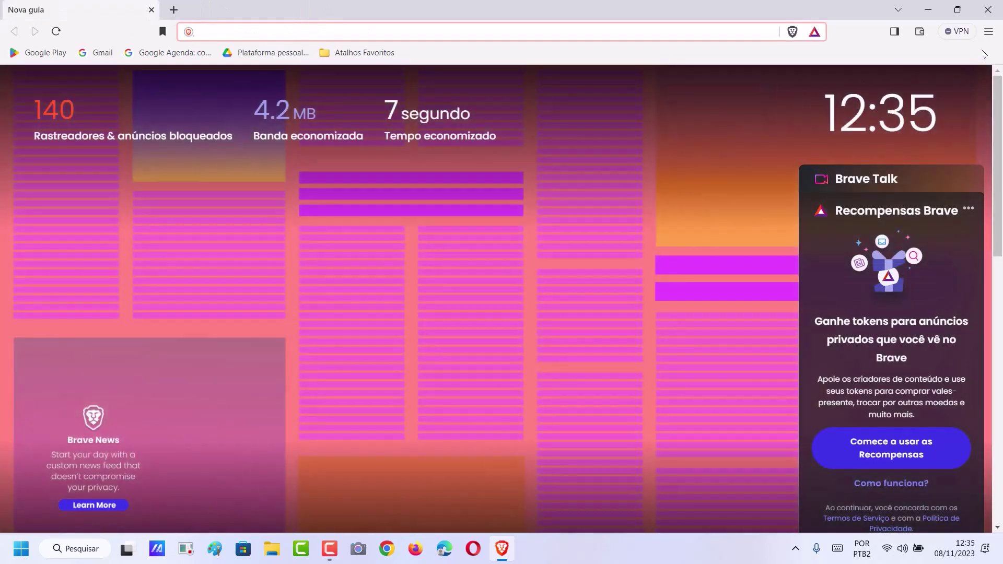
Reopen the password manager via Configurações > Preenchimento automático e senhas
{"action": "left_click", "coordinate": [989, 31]}
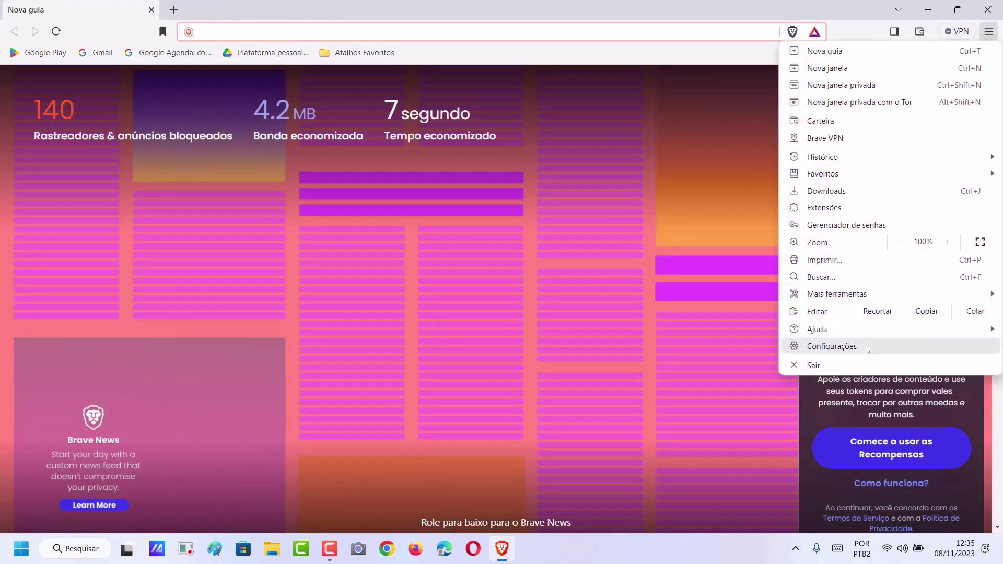
{"action": "left_click", "coordinate": [867, 348]}
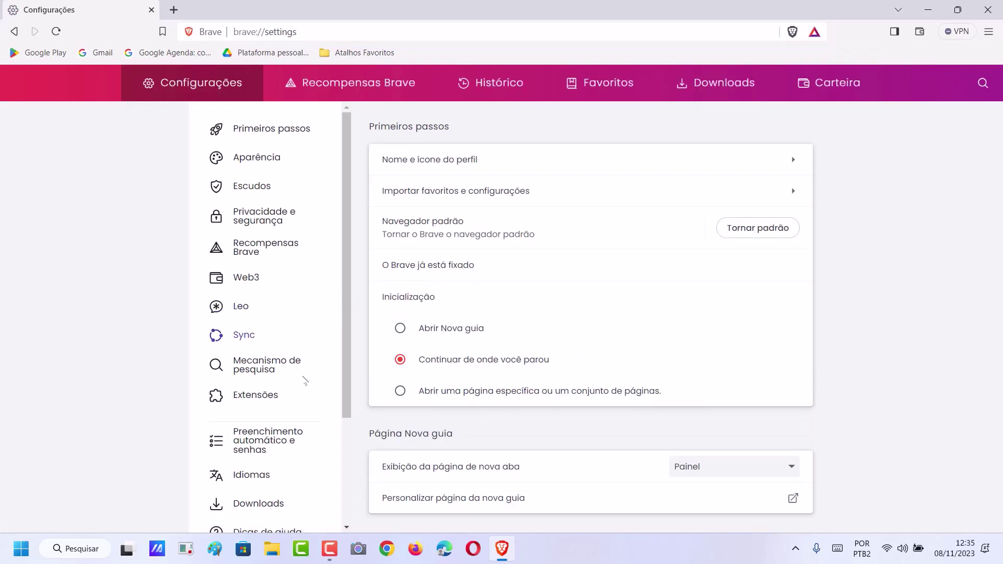
{"action": "left_click", "coordinate": [306, 448]}
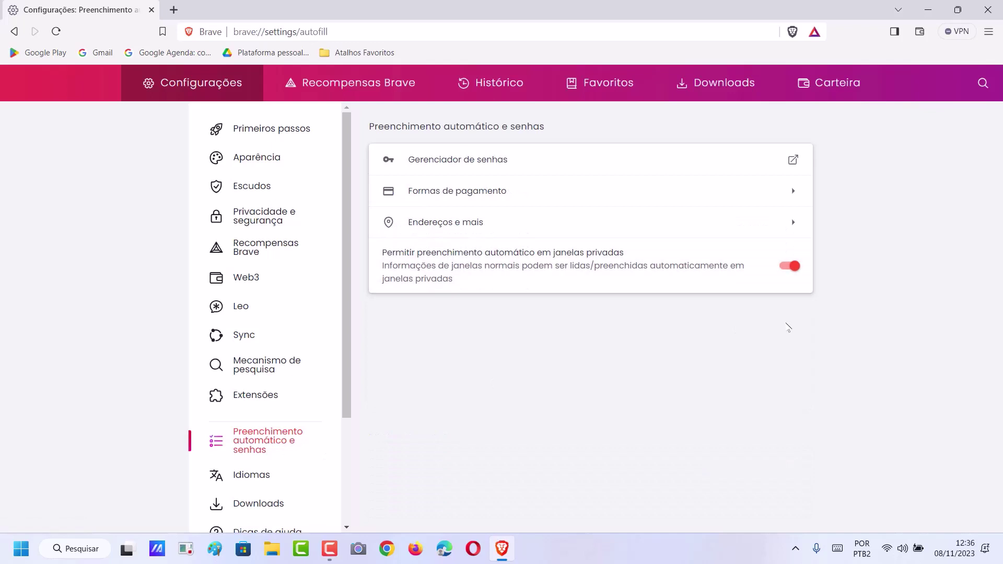
{"action": "left_click", "coordinate": [500, 166]}
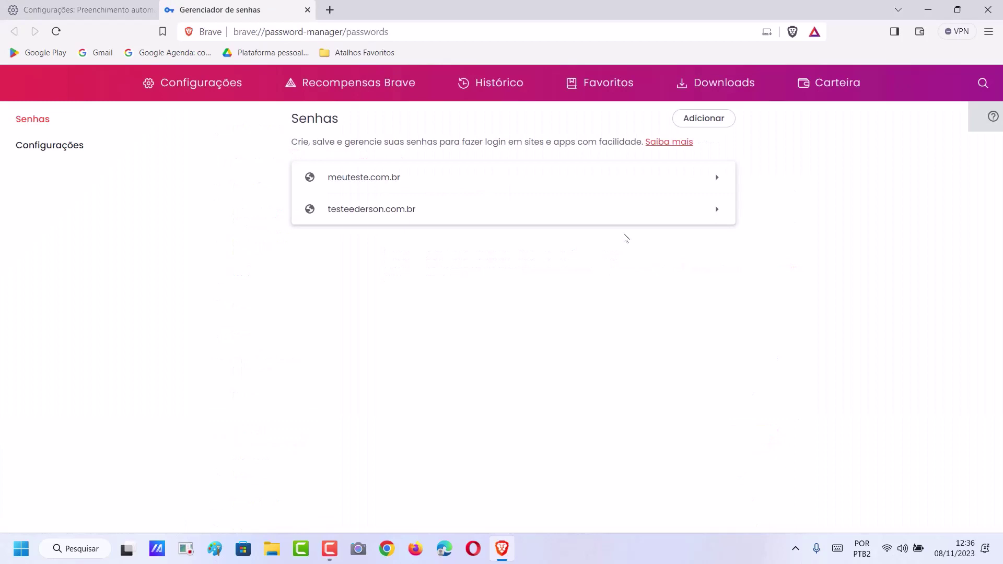
Save a new testandoapp.com.br login with a username, password and note 'senha do asiteapp'
{"action": "left_click", "coordinate": [722, 120]}
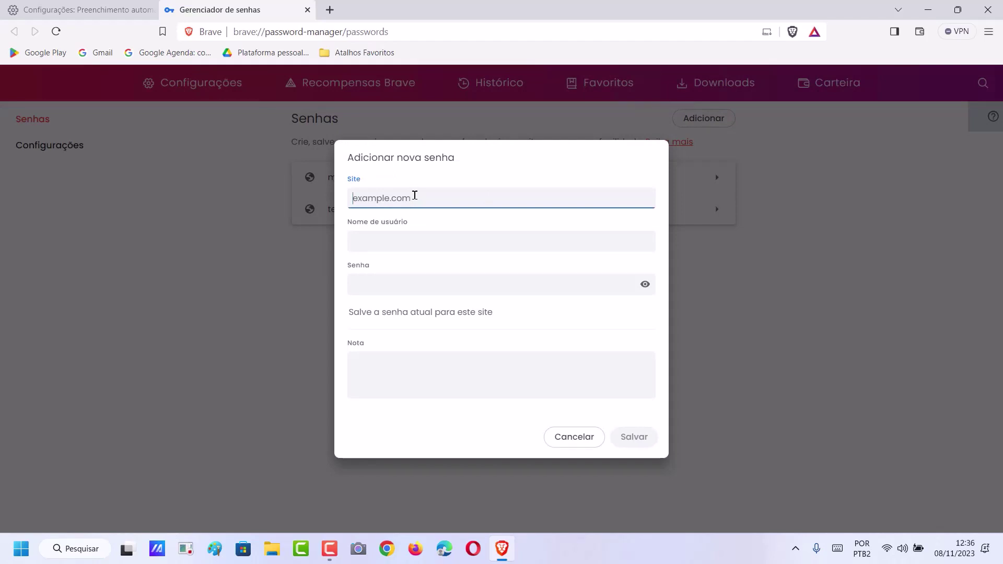
{"action": "type", "text": "TESTA"}
{"action": "key", "text": "BackSpace"}
{"action": "key", "text": "BackSpace"}
{"action": "key", "text": "BackSpace"}
{"action": "key", "text": "BackSpace"}
{"action": "type", "text": "testandoapp.com.br"}
{"action": "left_click", "coordinate": [417, 241]}
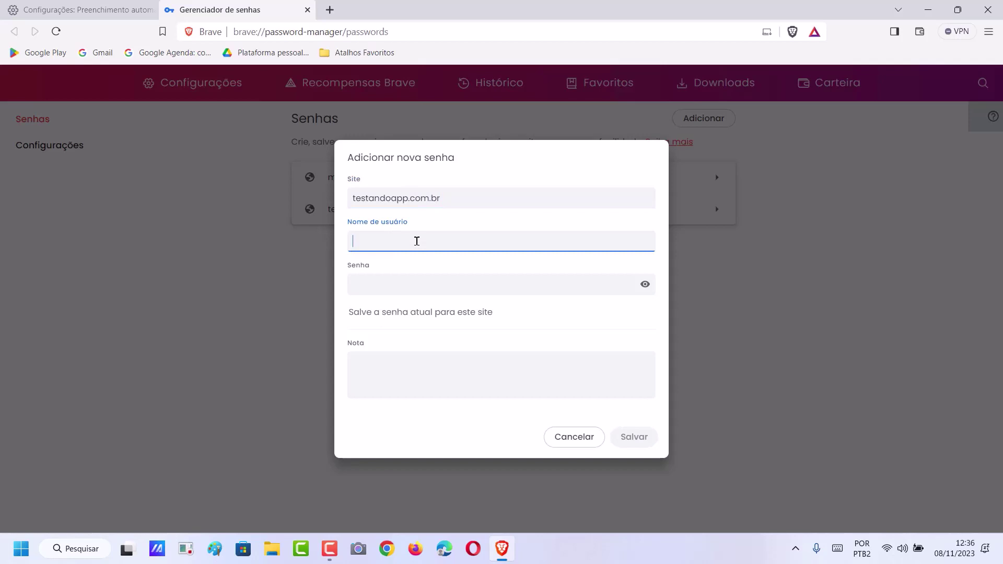
{"action": "type", "text": "wiliam.teste"}
{"action": "left_click", "coordinate": [387, 282]}
{"action": "type", "text": "123456"}
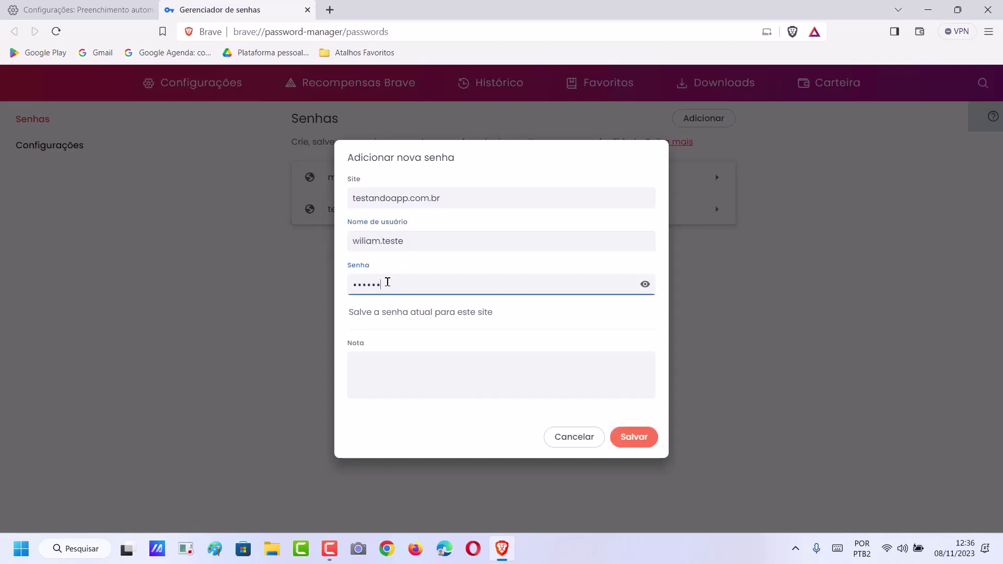
{"action": "type", "text": "789"}
{"action": "left_click", "coordinate": [410, 361]}
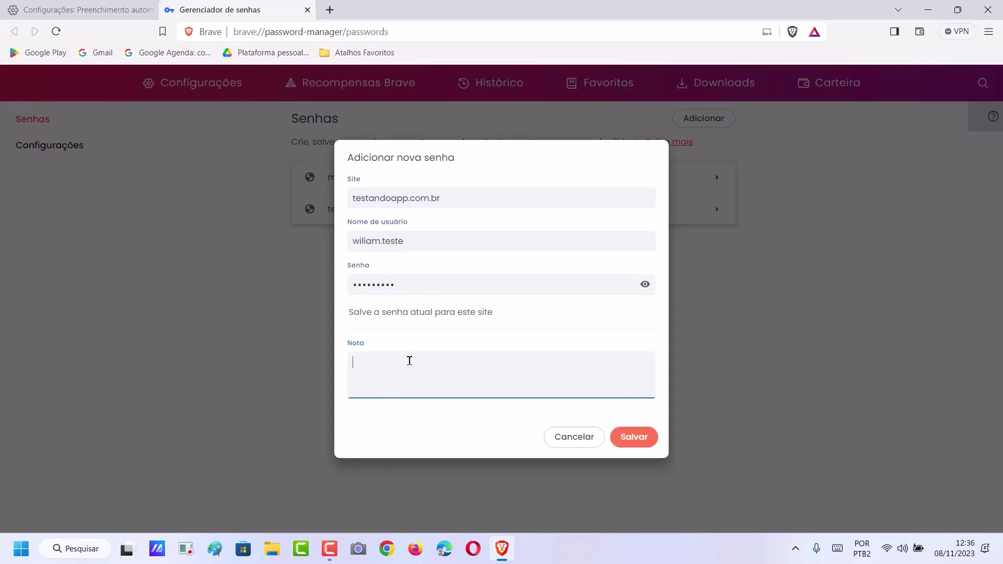
{"action": "type", "text": "senha d"}
{"action": "type", "text": "o a"}
{"action": "type", "text": "site"}
{"action": "type", "text": "app"}
{"action": "left_click", "coordinate": [637, 439]}
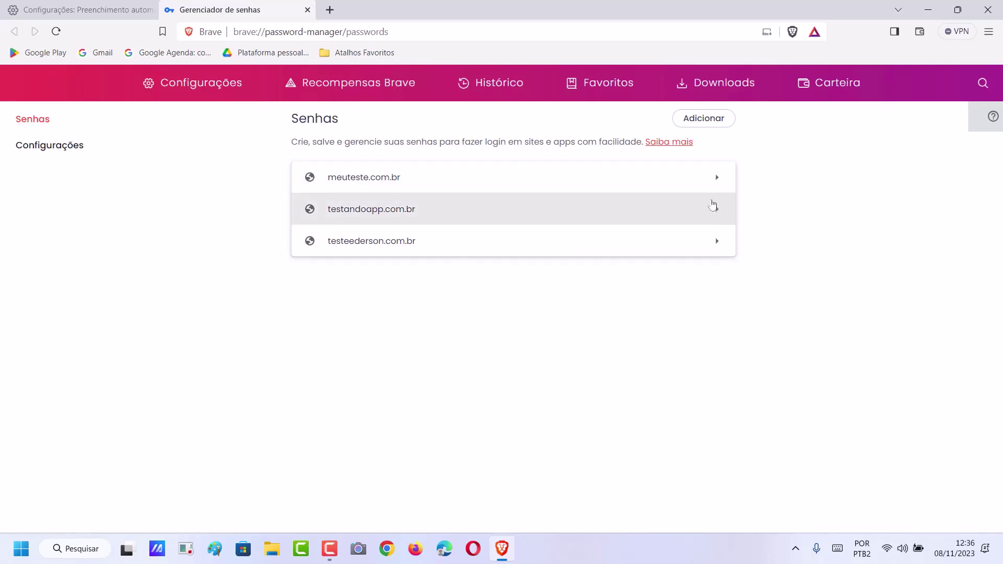
Open the meuteste.com.br login's details, start editing, then cancel without changes
{"action": "left_click", "coordinate": [717, 181]}
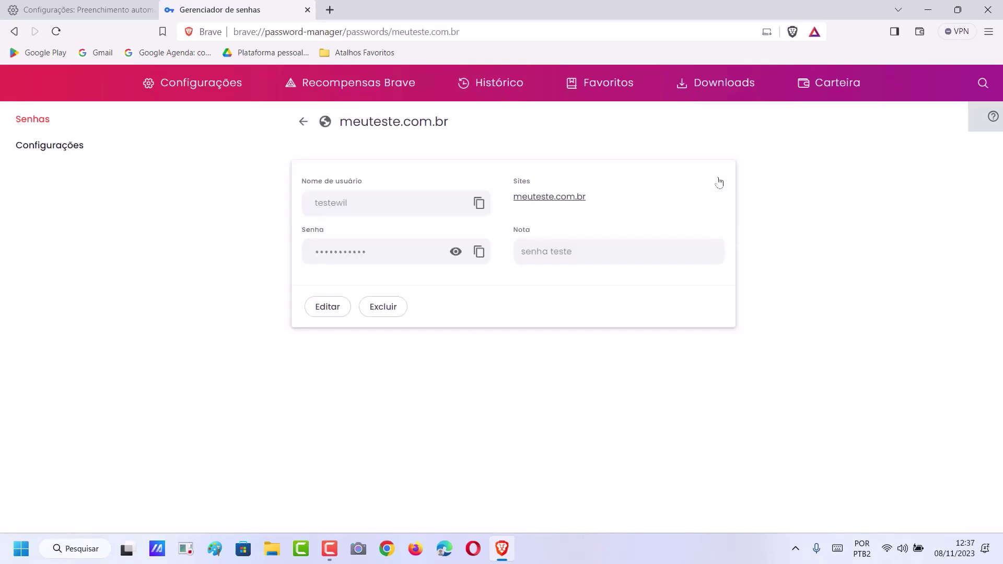
{"action": "left_click", "coordinate": [320, 309]}
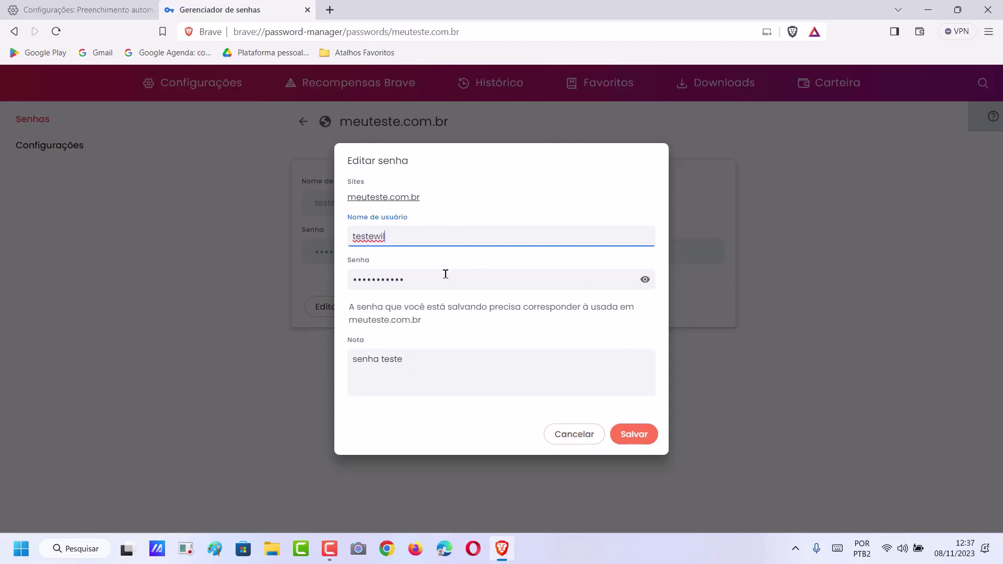
{"action": "left_click", "coordinate": [579, 435]}
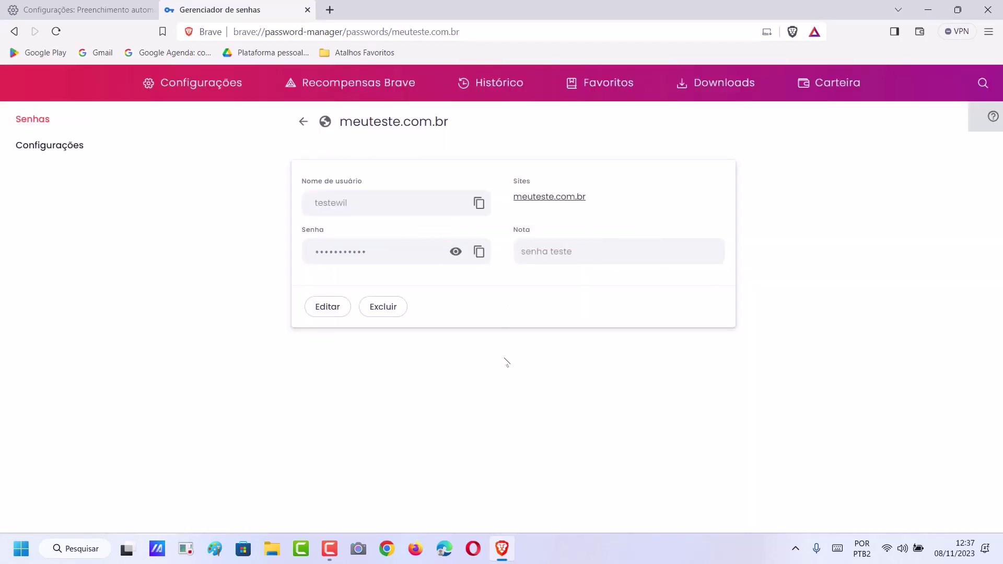
Delete the meuteste.com.br, testandoapp.com.br and testeederson.com.br logins, then close the window
{"action": "left_click", "coordinate": [383, 308]}
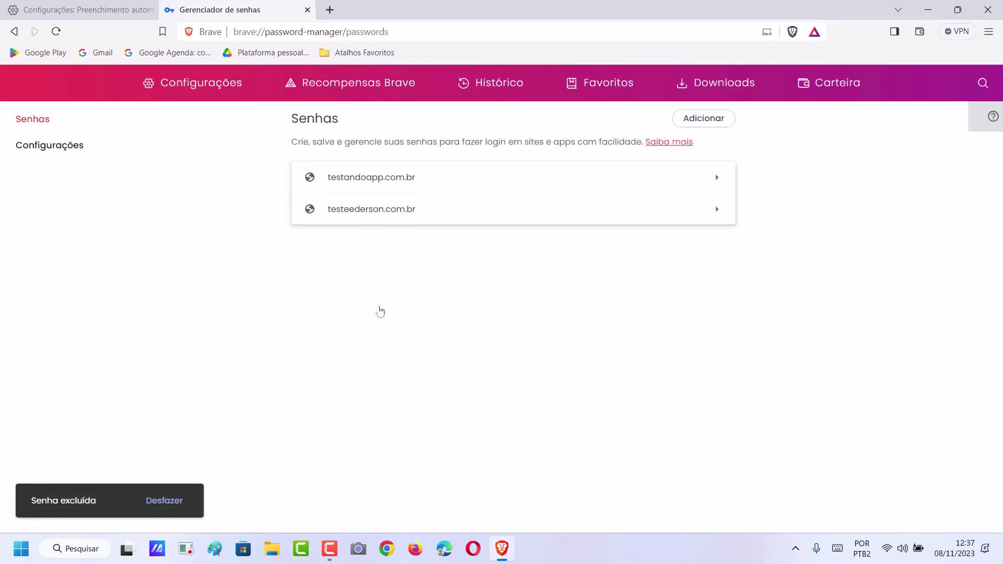
{"action": "left_click", "coordinate": [717, 184]}
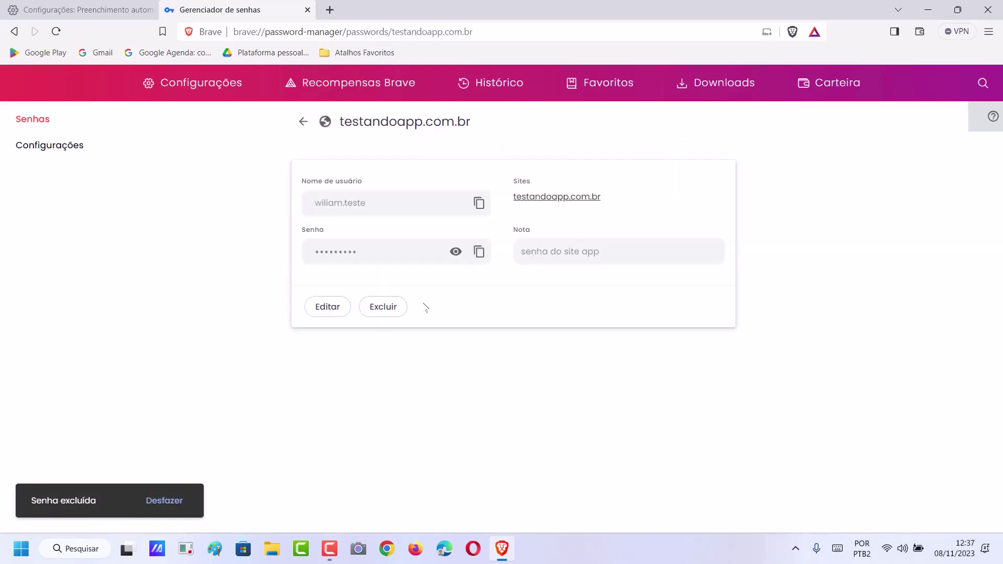
{"action": "left_click", "coordinate": [384, 310]}
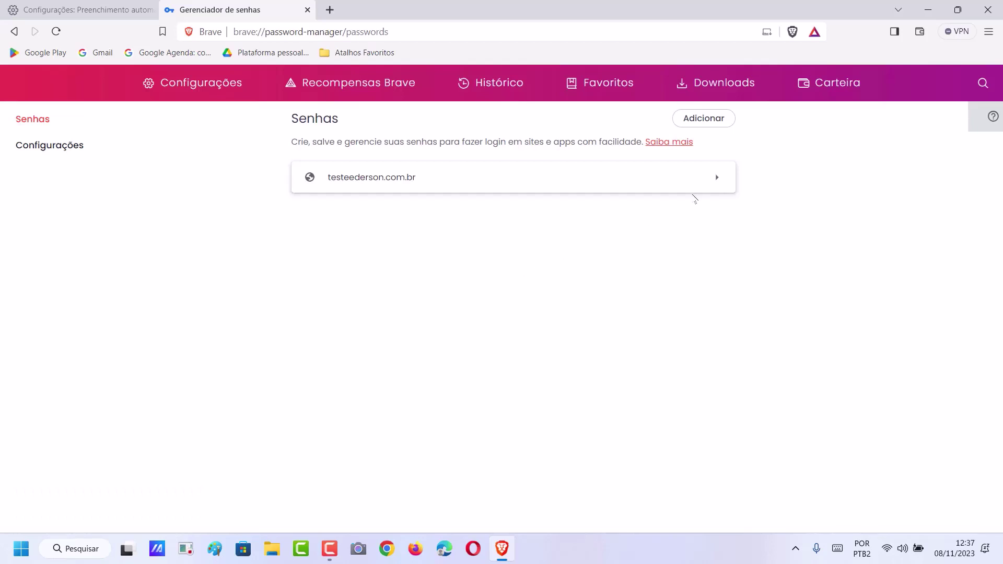
{"action": "left_click", "coordinate": [711, 183]}
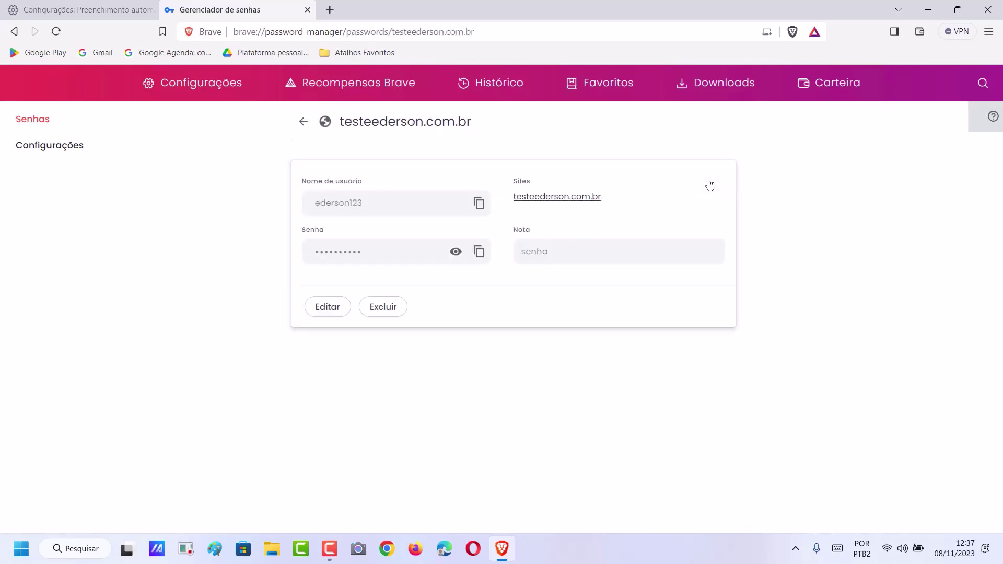
{"action": "left_click", "coordinate": [391, 310]}
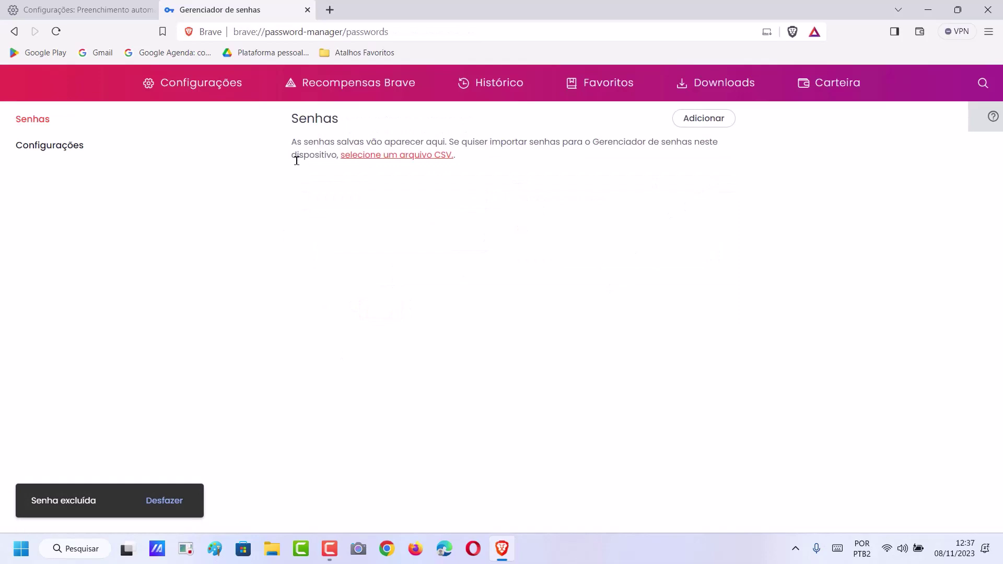
{"action": "left_click", "coordinate": [980, 13]}
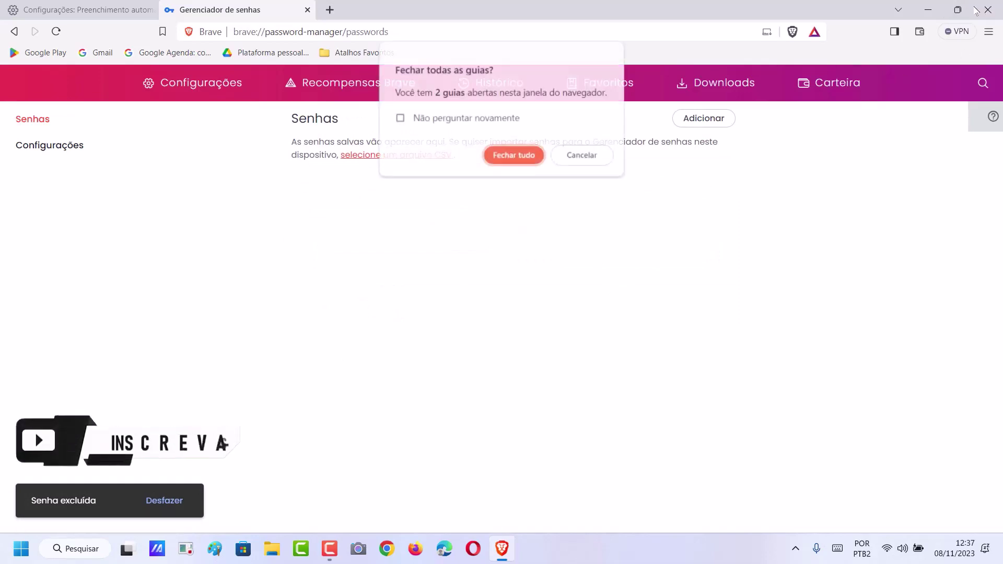
Confirm Fechar tudo to close Brave with all its tabs
{"action": "left_click", "coordinate": [514, 159]}
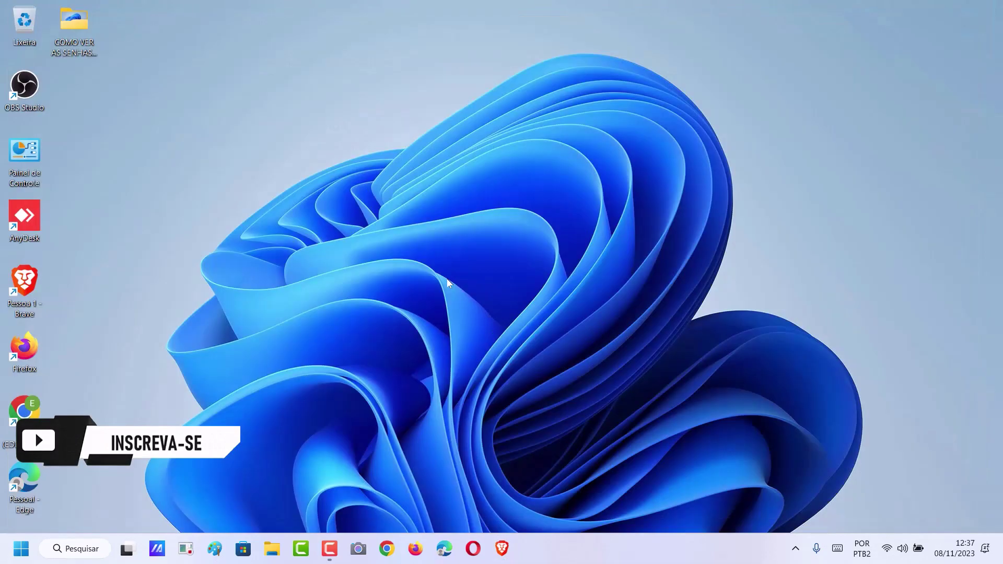